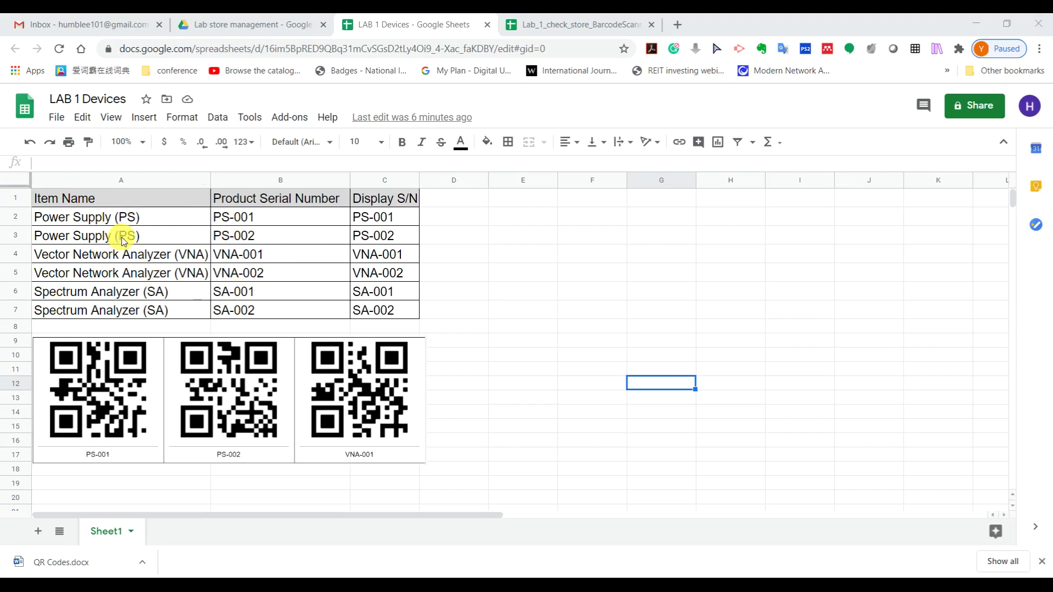
Select the item names, product serial numbers and Display S/N values C2:C7 in LAB 1 Devices
{"action": "left_click", "coordinate": [86, 200]}
{"action": "left_click_drag", "start_coordinate": [87, 217], "coordinate": [103, 306]}
{"action": "left_click_drag", "start_coordinate": [285, 220], "coordinate": [283, 307]}
{"action": "left_click", "coordinate": [390, 217]}
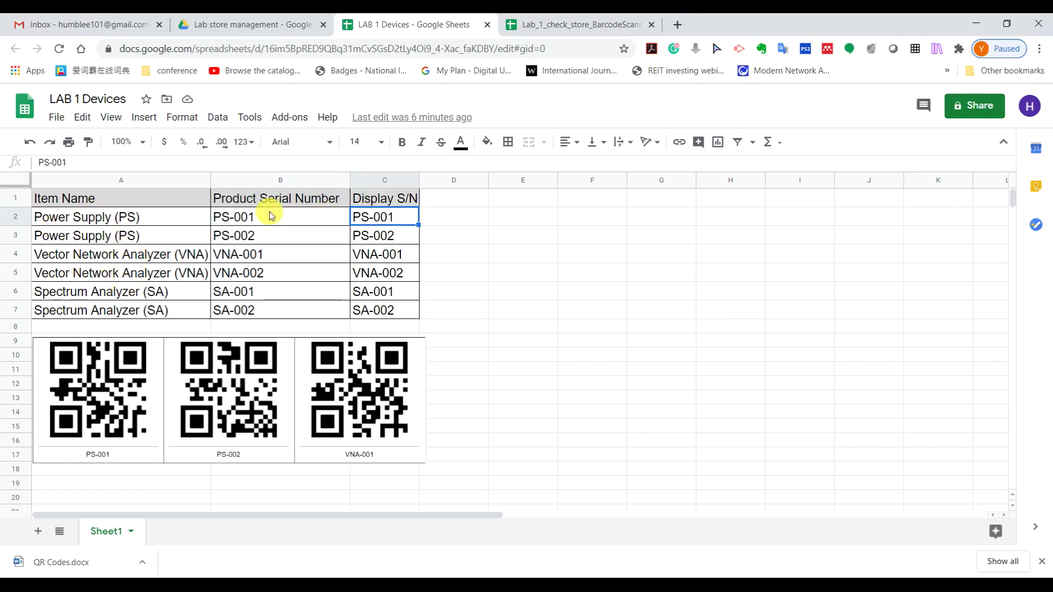
{"action": "left_click_drag", "start_coordinate": [385, 217], "coordinate": [388, 310]}
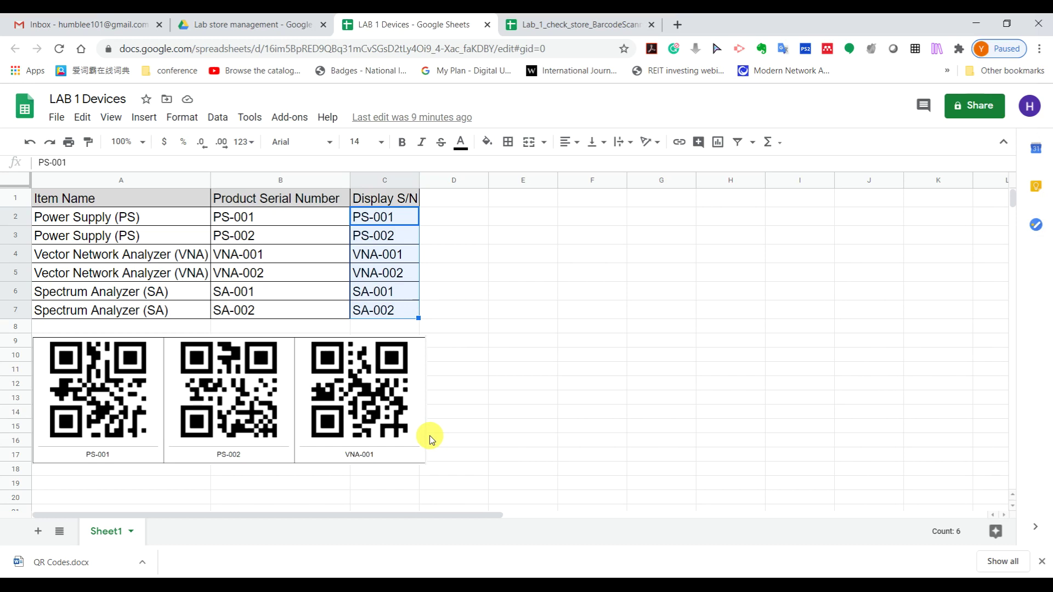
In Lab_1_check_store_BarcodeScanner, select the scan times and the scanned codes B2:B7
{"action": "left_click", "coordinate": [561, 22]}
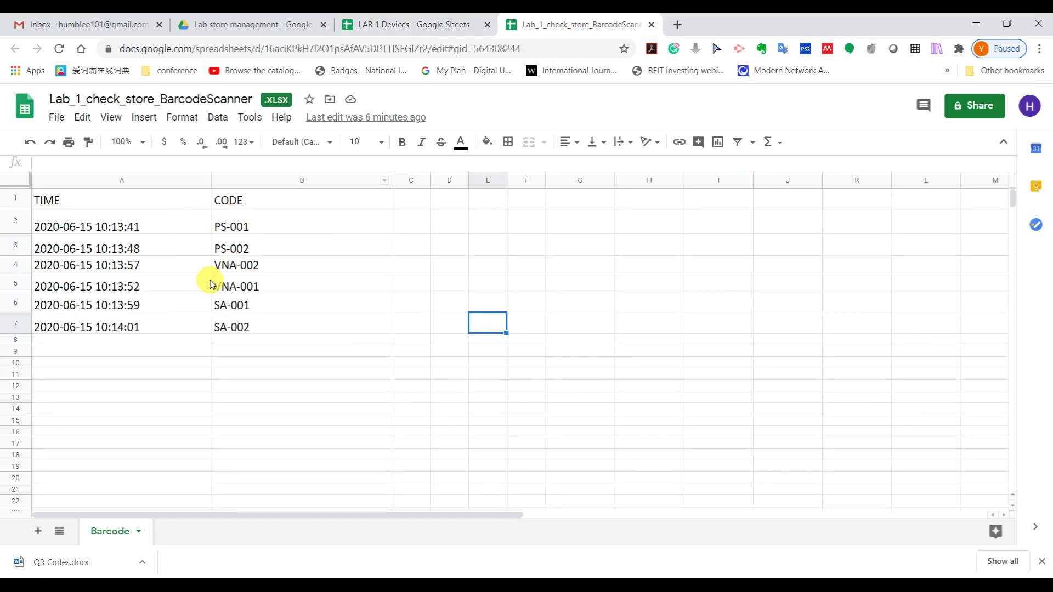
{"action": "left_click_drag", "start_coordinate": [104, 223], "coordinate": [90, 326]}
{"action": "left_click_drag", "start_coordinate": [258, 226], "coordinate": [253, 338]}
{"action": "key", "text": "ctrl+c"}
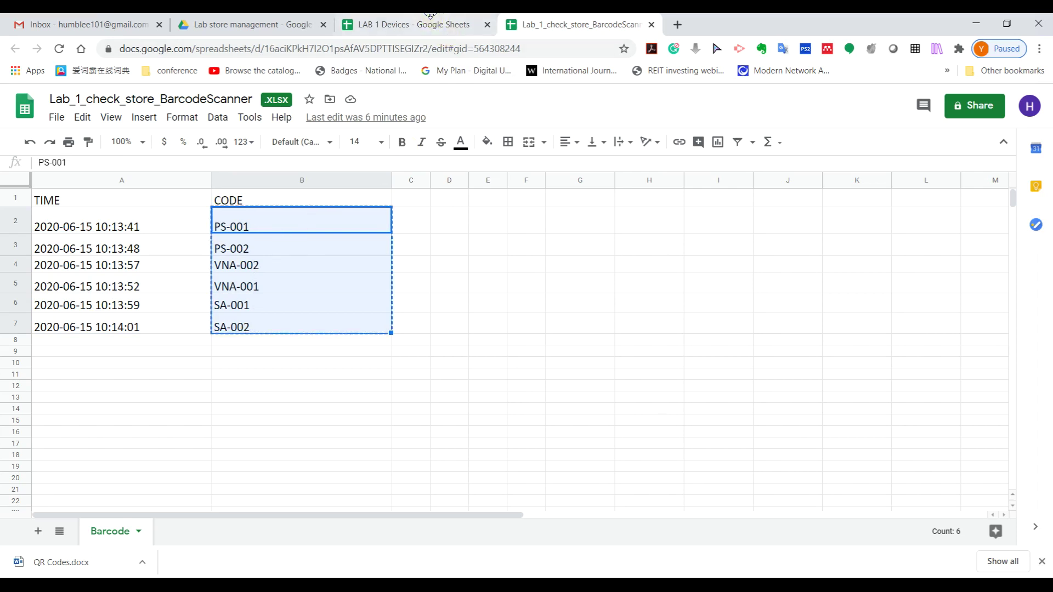
Paste the scanned codes into E2:E7 of the LAB 1 Devices sheet
{"action": "left_click", "coordinate": [414, 24]}
{"action": "left_click", "coordinate": [483, 215]}
{"action": "left_click", "coordinate": [521, 216]}
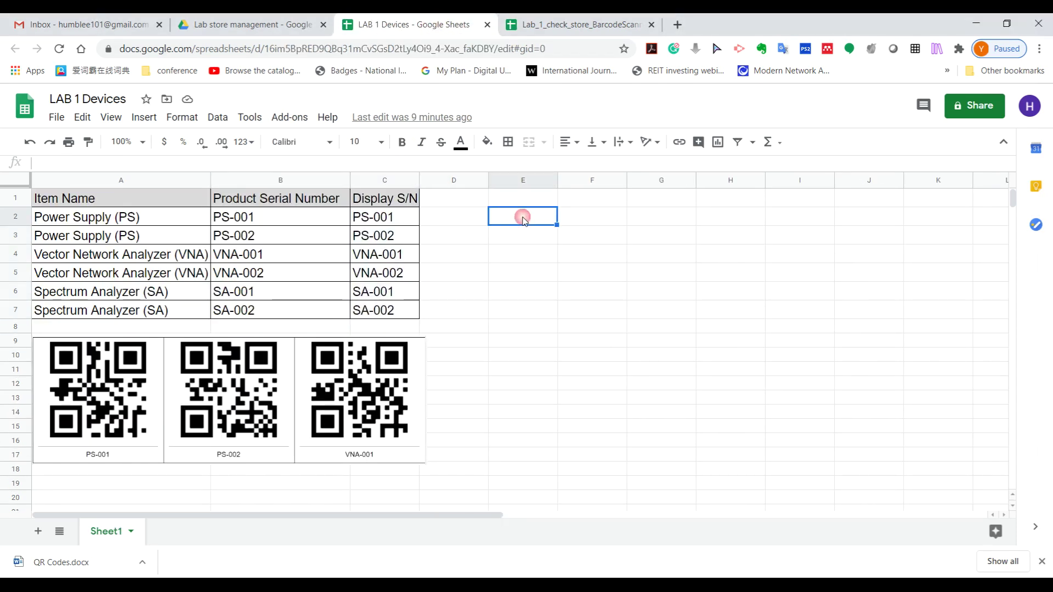
{"action": "key", "text": "ctrl+v"}
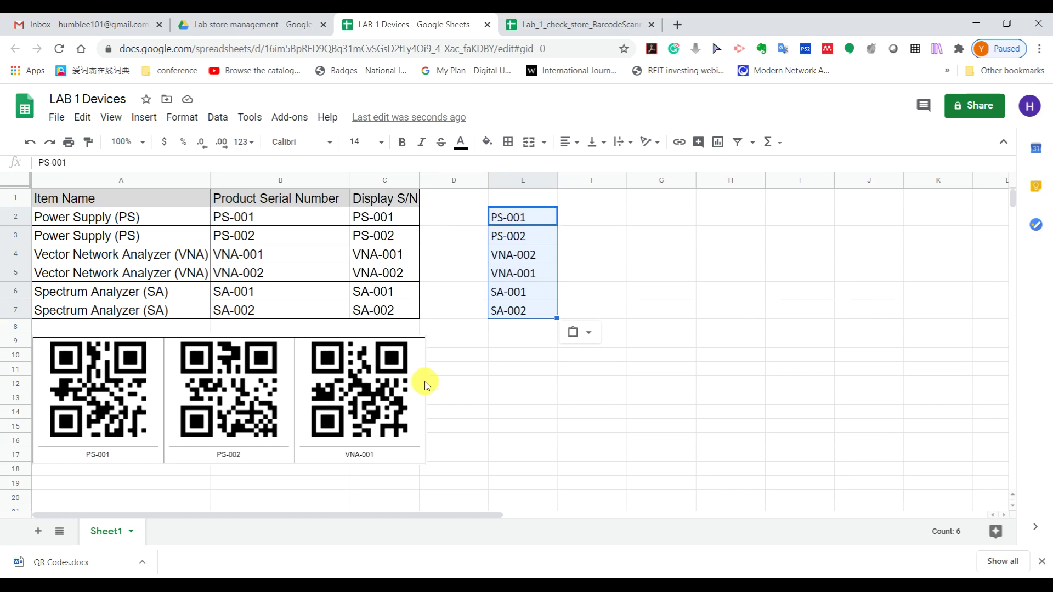
{"action": "left_click", "coordinate": [294, 122]}
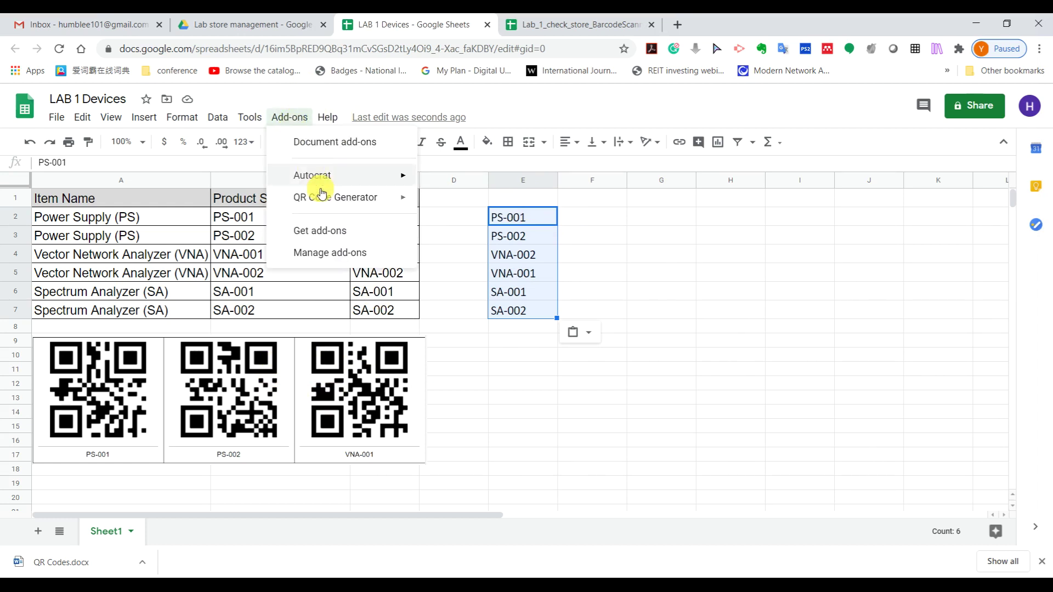
{"action": "left_click", "coordinate": [331, 207]}
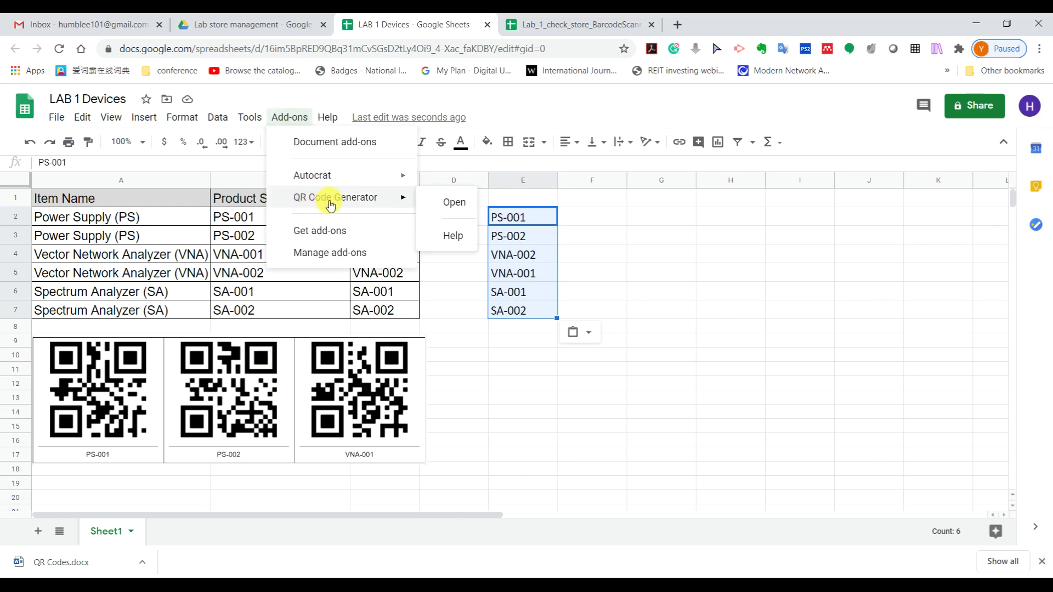
{"action": "left_click", "coordinate": [340, 235]}
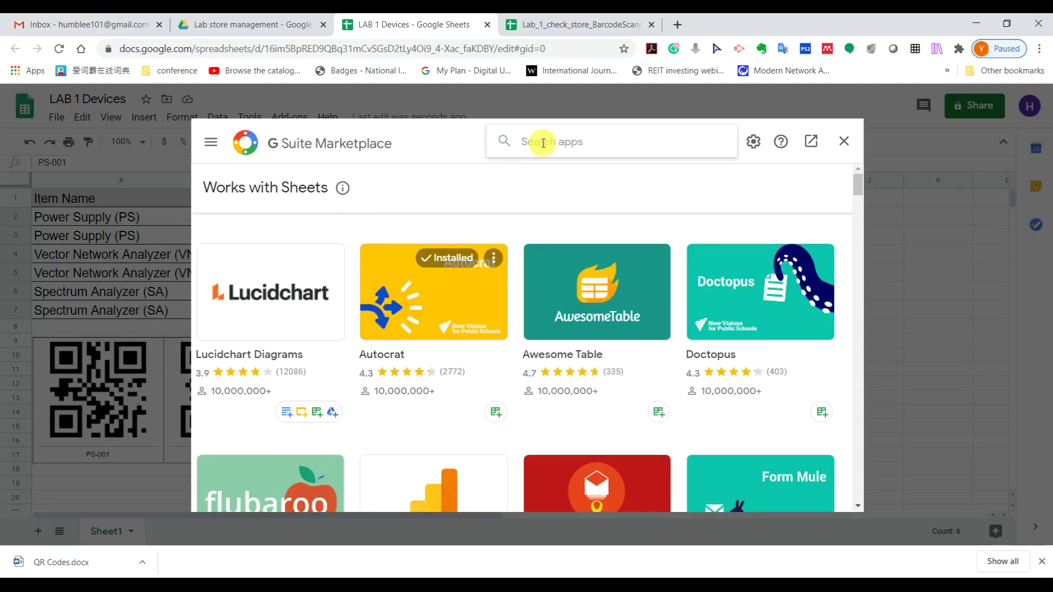
{"action": "type", "text": "QR Code"}
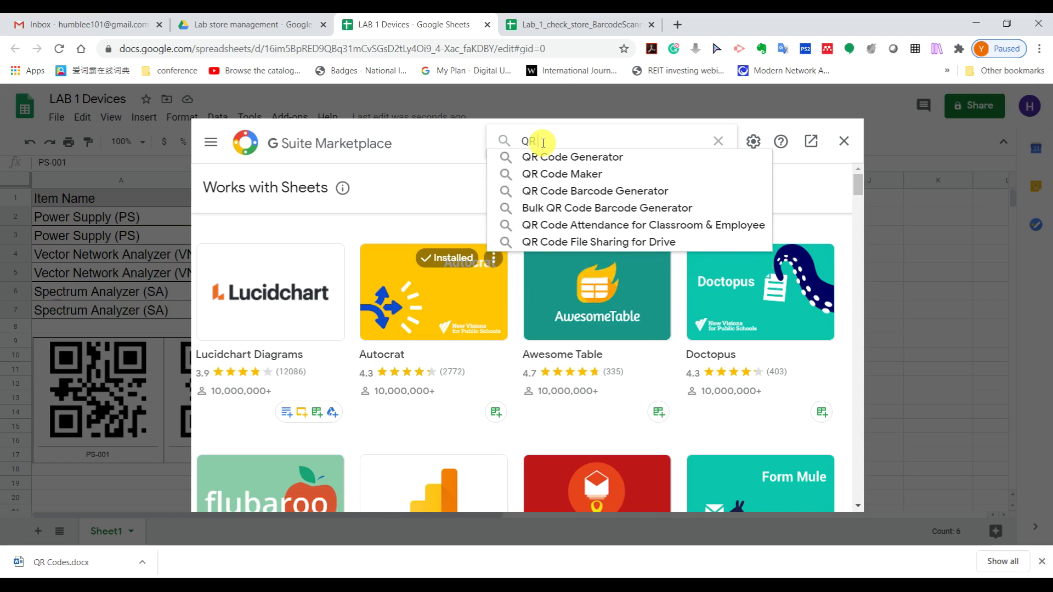
{"action": "key", "text": "Down"}
{"action": "key", "text": "Return"}
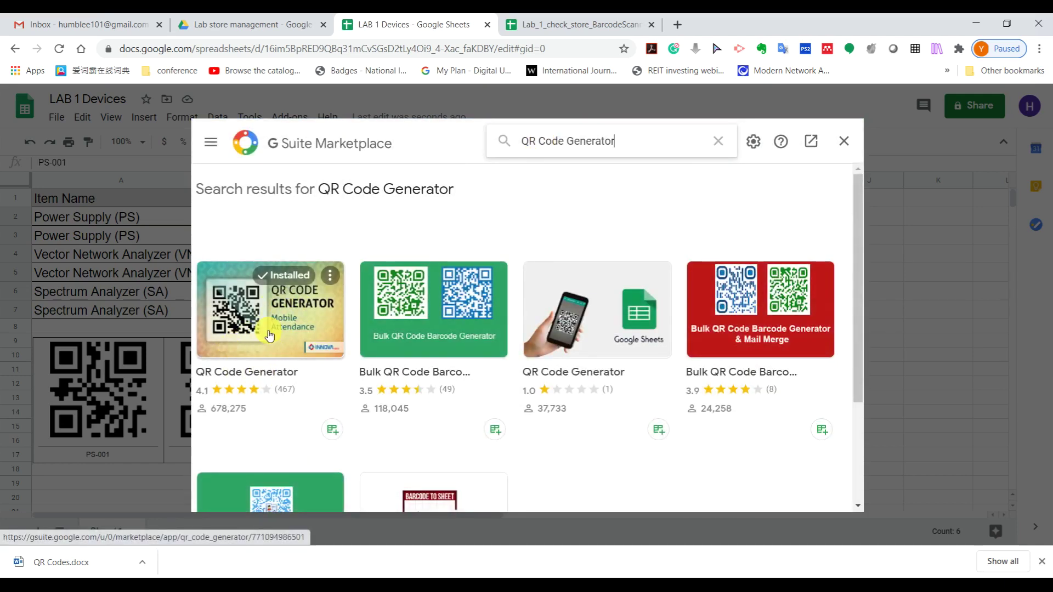
{"action": "left_click", "coordinate": [282, 319]}
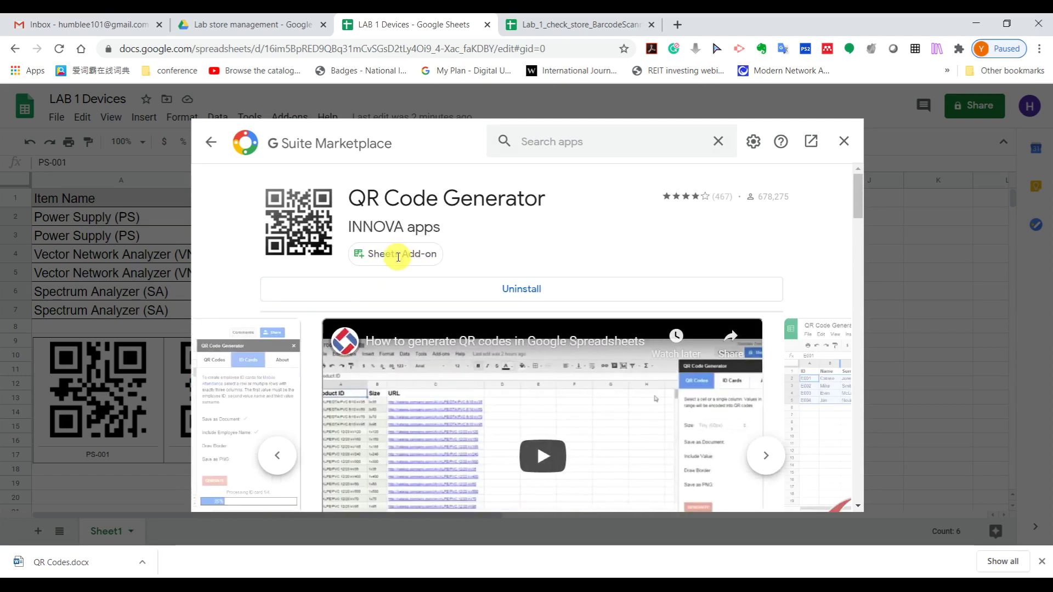
{"action": "left_click", "coordinate": [846, 153]}
{"action": "left_click", "coordinate": [661, 272]}
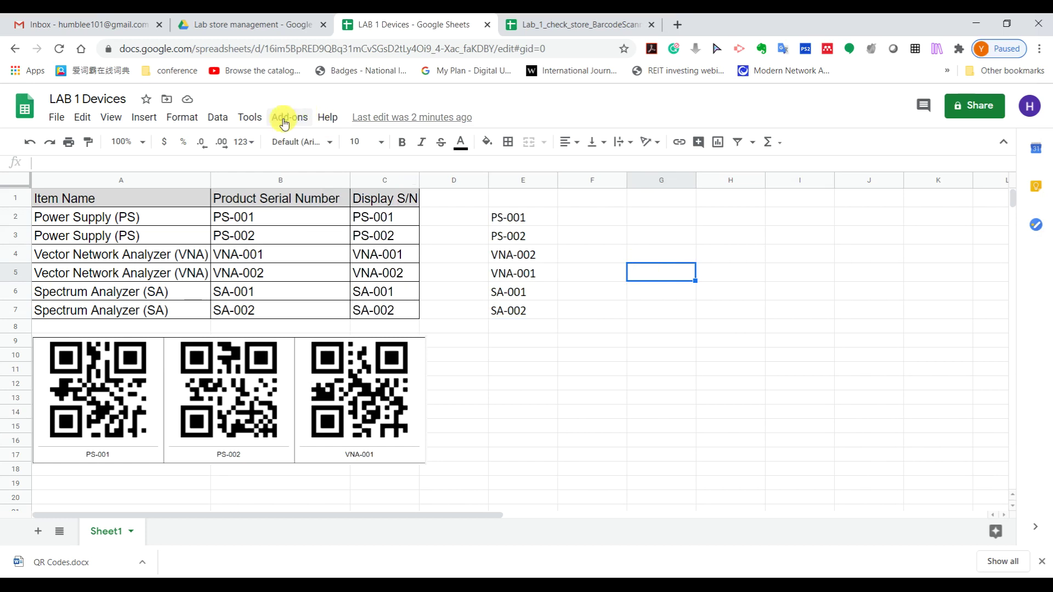
Launch the QR Code Generator add-on sidebar and set the code size to Large (200px)
{"action": "left_click", "coordinate": [284, 118]}
{"action": "mouse_move", "coordinate": [336, 197]}
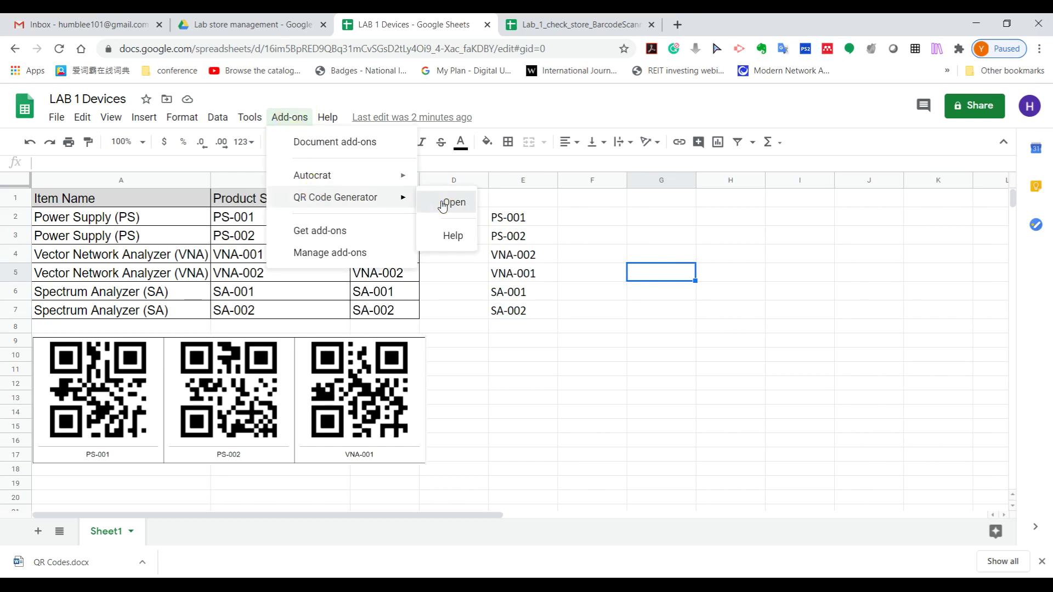
{"action": "left_click", "coordinate": [440, 203]}
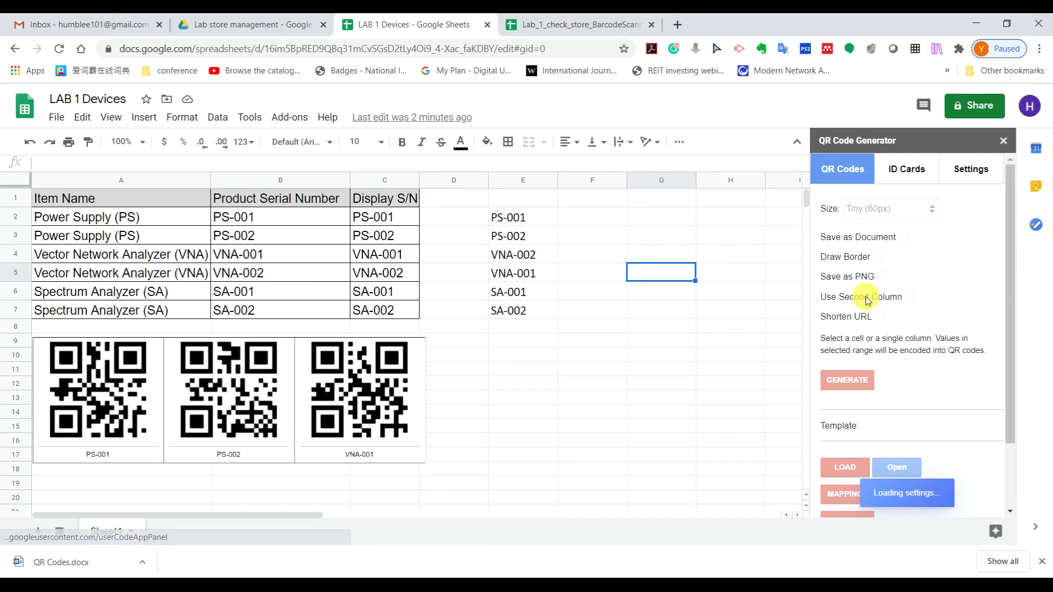
{"action": "left_click", "coordinate": [895, 211]}
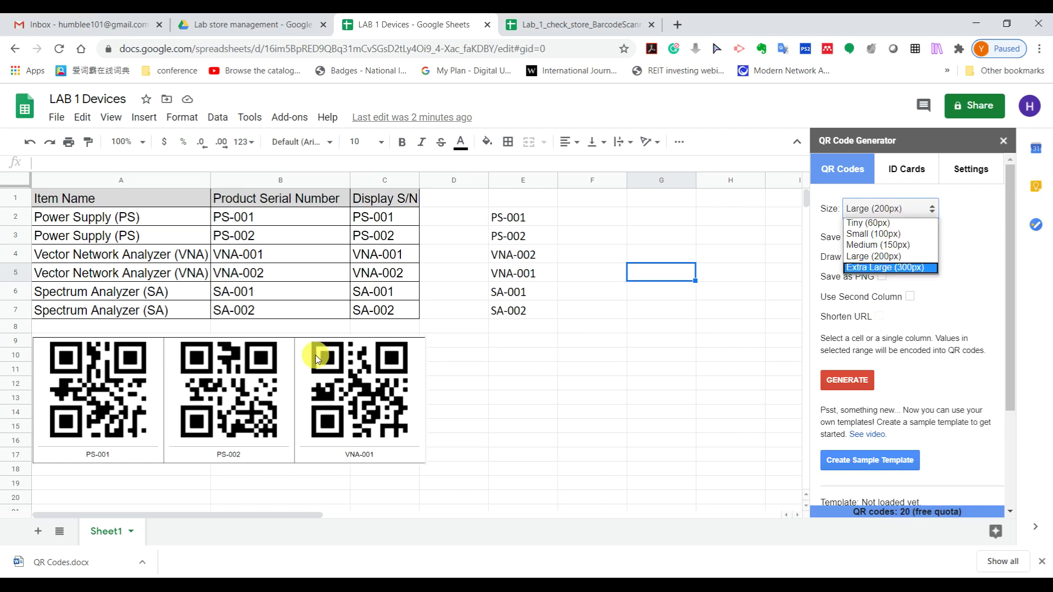
{"action": "left_click", "coordinate": [970, 249]}
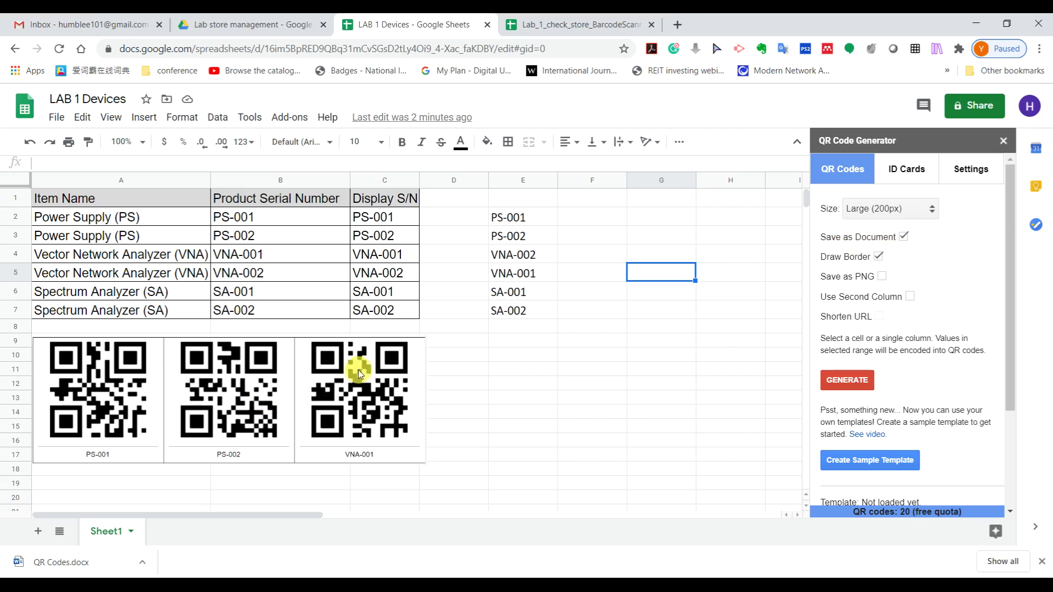
Turn on Use Second Column in the QR Code Generator sidebar
{"action": "left_click", "coordinate": [910, 297]}
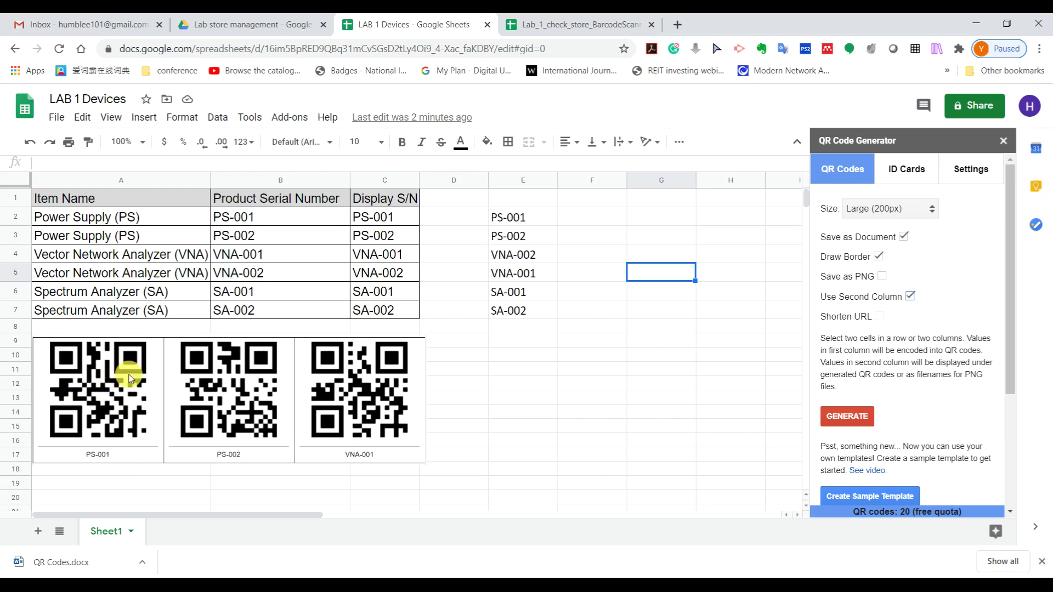
{"action": "scroll", "coordinate": [904, 356], "scroll_direction": "down", "scroll_amount": 3}
{"action": "scroll", "coordinate": [930, 341], "scroll_direction": "up", "scroll_amount": 4}
{"action": "scroll", "coordinate": [930, 306], "scroll_direction": "down", "scroll_amount": 1}
{"action": "scroll", "coordinate": [930, 306], "scroll_direction": "down", "scroll_amount": 3}
{"action": "scroll", "coordinate": [906, 348], "scroll_direction": "up", "scroll_amount": 3}
{"action": "scroll", "coordinate": [928, 337], "scroll_direction": "down", "scroll_amount": 3}
{"action": "scroll", "coordinate": [910, 347], "scroll_direction": "up", "scroll_amount": 1}
{"action": "scroll", "coordinate": [941, 302], "scroll_direction": "up", "scroll_amount": 3}
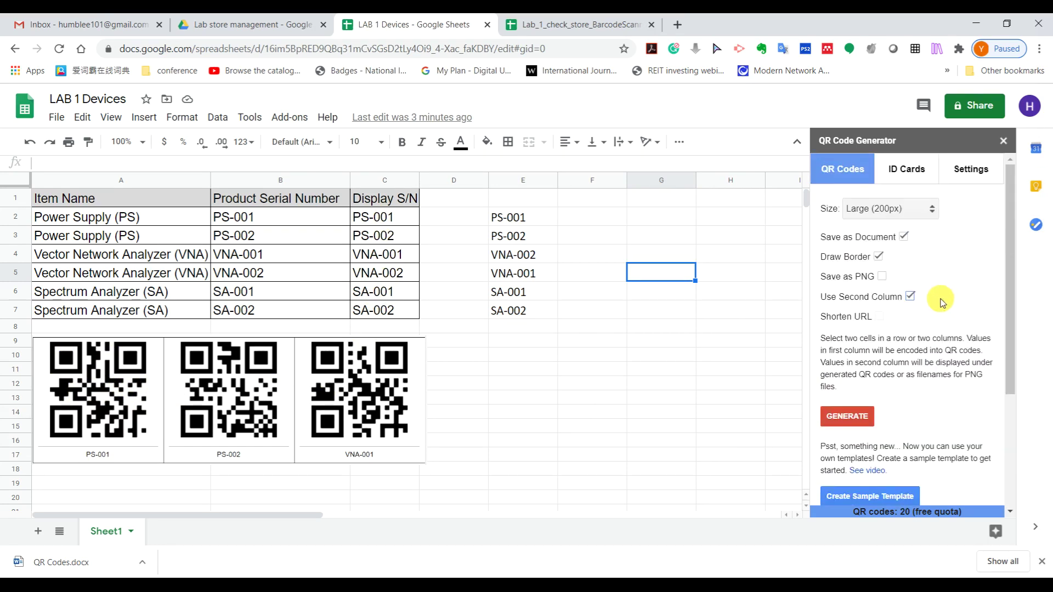
{"action": "scroll", "coordinate": [940, 307], "scroll_direction": "down", "scroll_amount": 3}
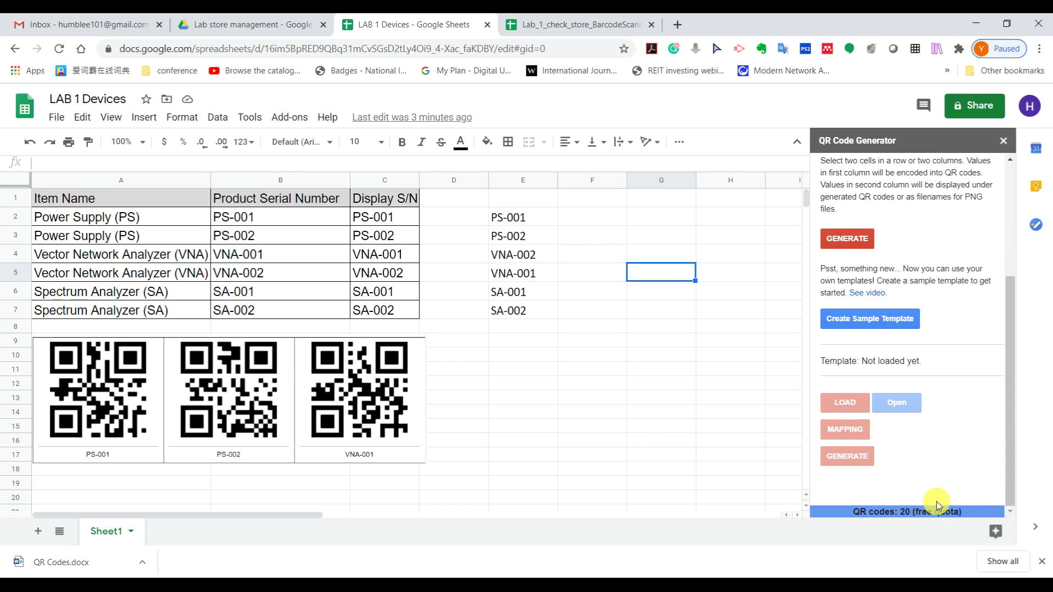
{"action": "scroll", "coordinate": [964, 425], "scroll_direction": "up", "scroll_amount": 1}
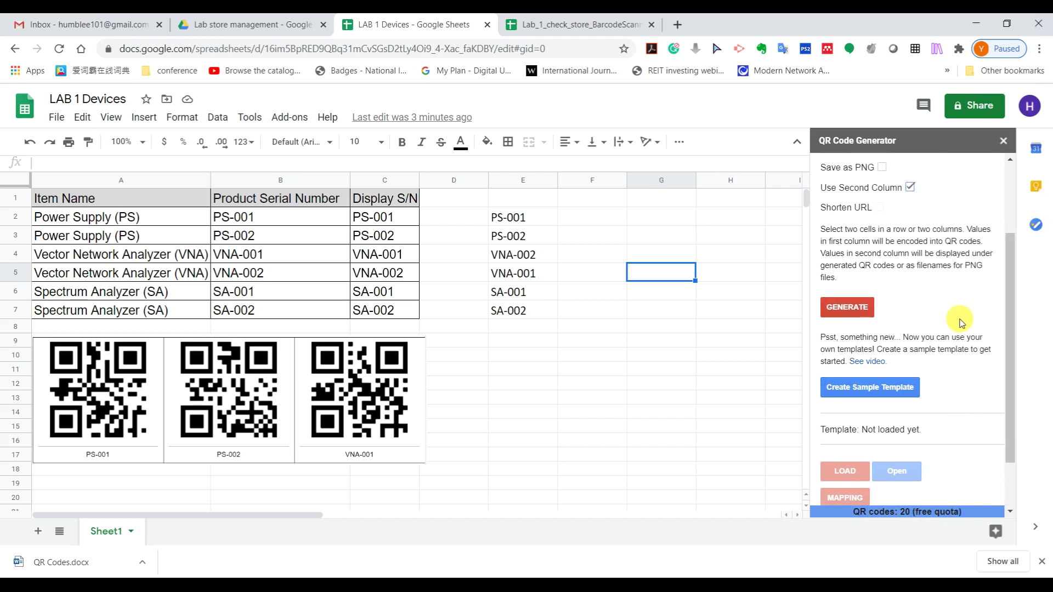
{"action": "scroll", "coordinate": [960, 320], "scroll_direction": "down", "scroll_amount": 1}
{"action": "scroll", "coordinate": [899, 319], "scroll_direction": "up", "scroll_amount": 2}
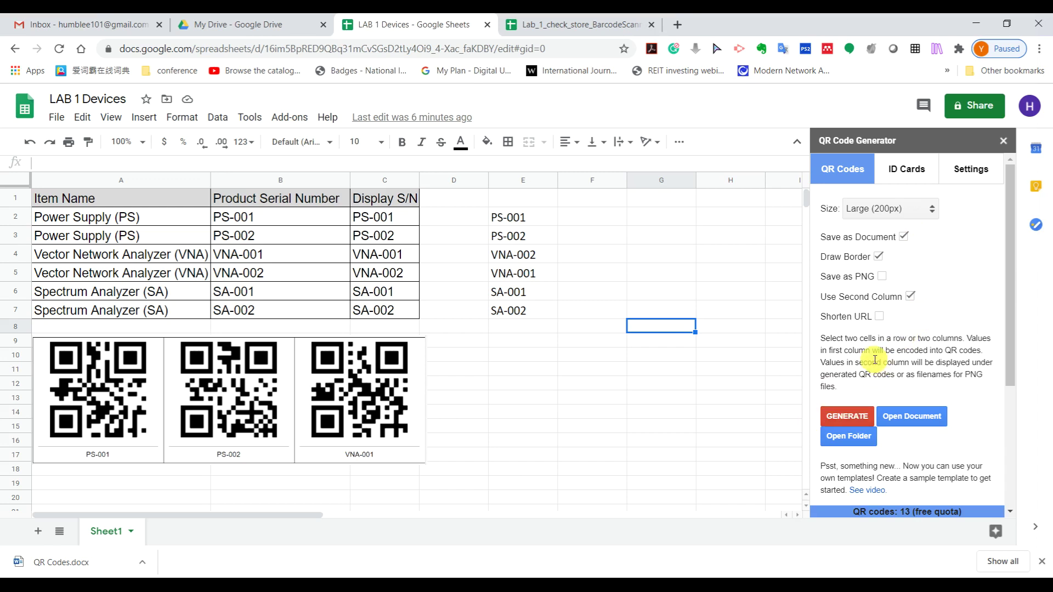
Try generating QR codes from serials B2:B7 alone, then reselect starting at B2
{"action": "left_click", "coordinate": [266, 220]}
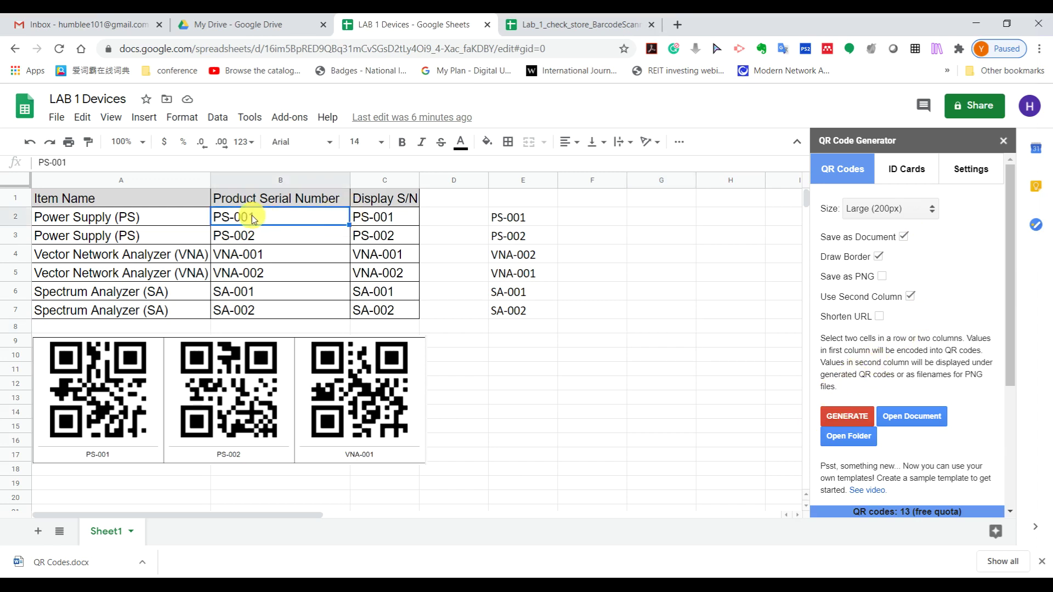
{"action": "left_click_drag", "start_coordinate": [252, 215], "coordinate": [273, 315]}
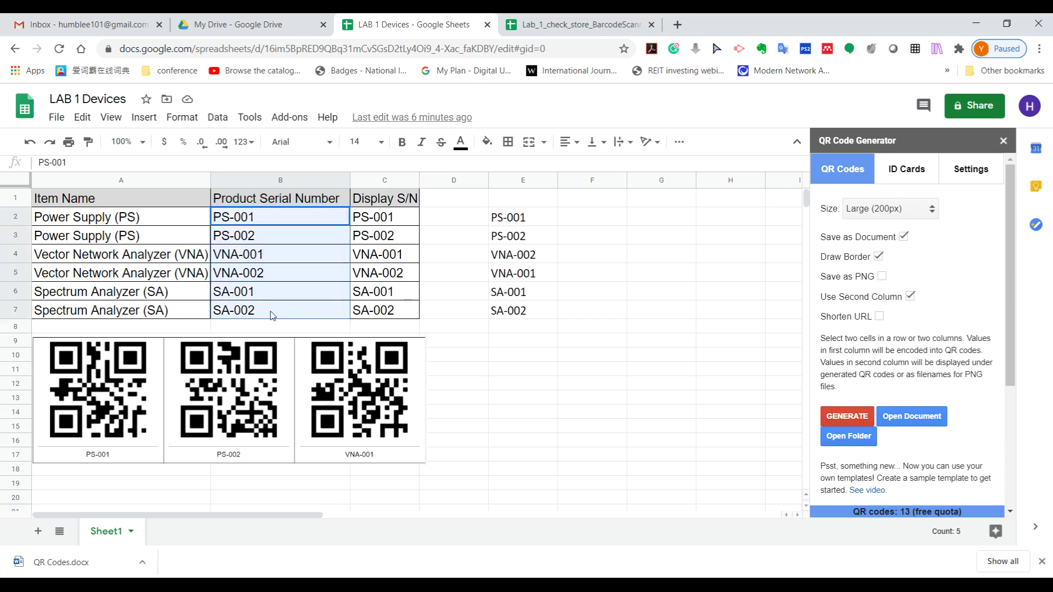
{"action": "left_click", "coordinate": [848, 417]}
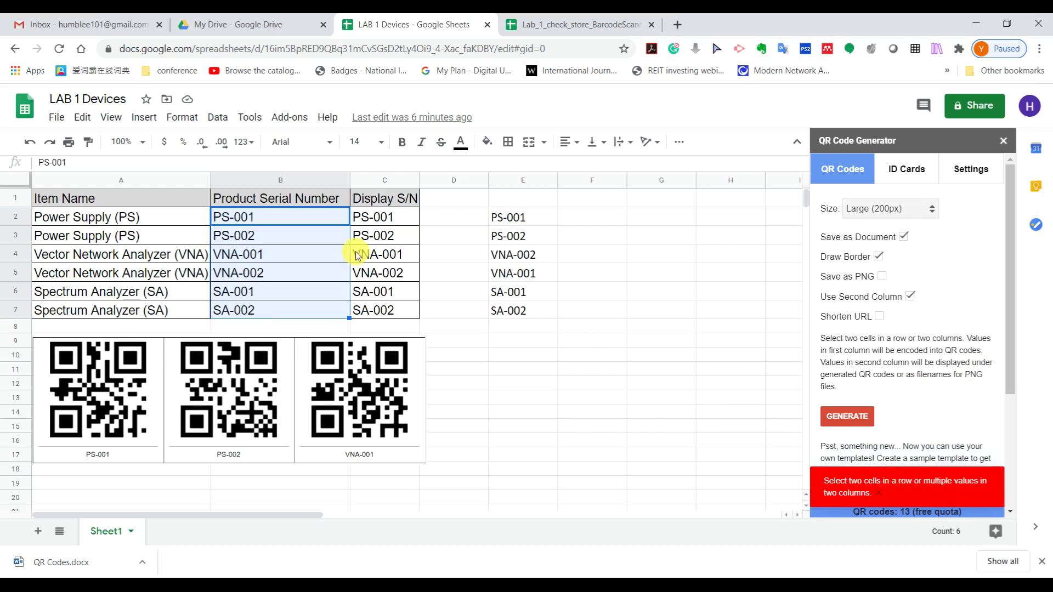
{"action": "left_click", "coordinate": [286, 237]}
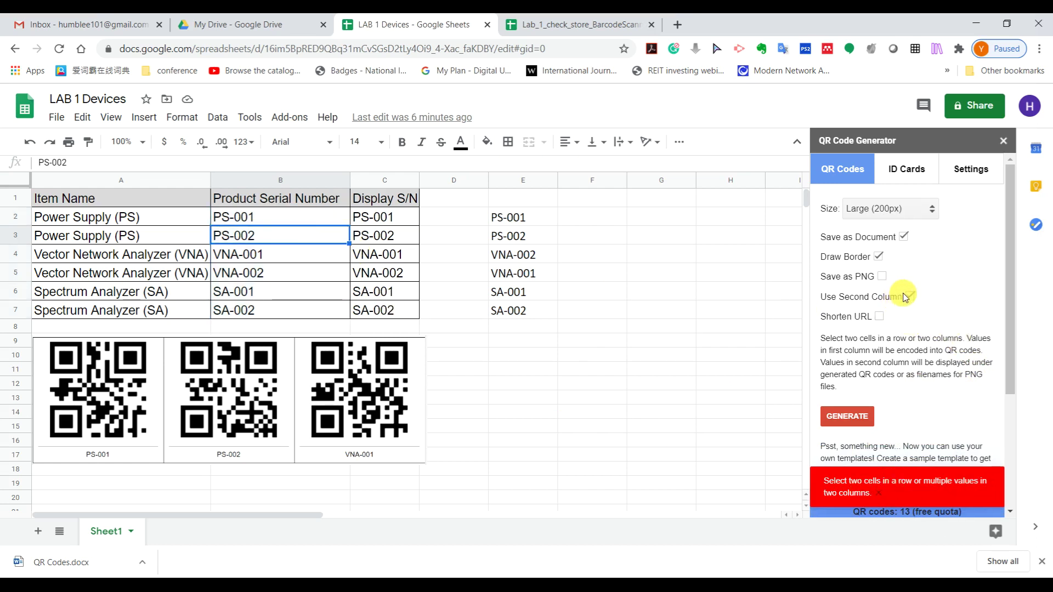
{"action": "left_click", "coordinate": [259, 217]}
Generate labelled QR codes from B2:C7 and open the resulting QR Codes document
{"action": "left_click_drag", "start_coordinate": [294, 232], "coordinate": [389, 309]}
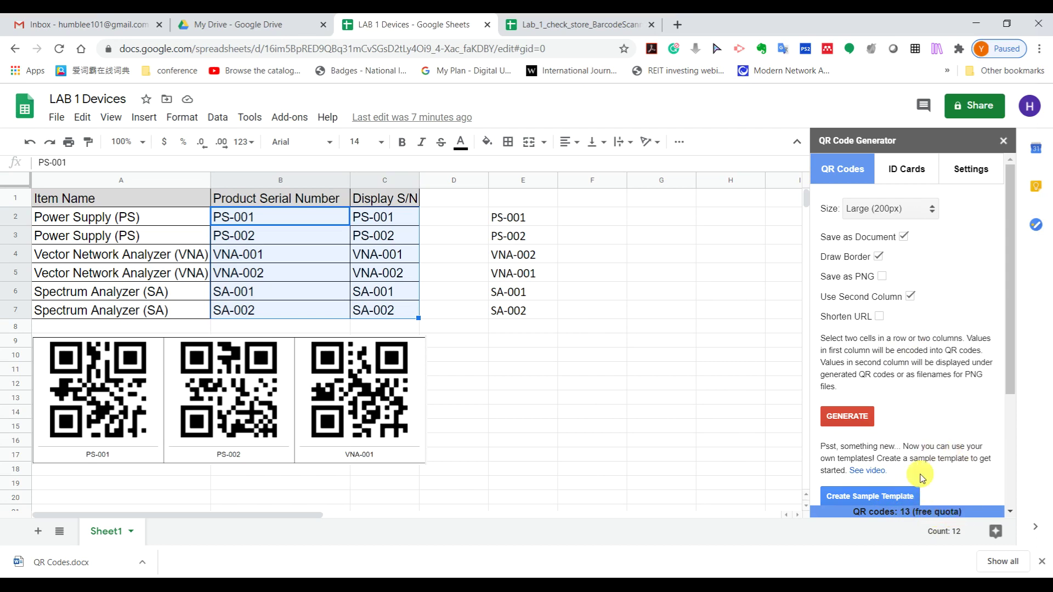
{"action": "left_click", "coordinate": [848, 418]}
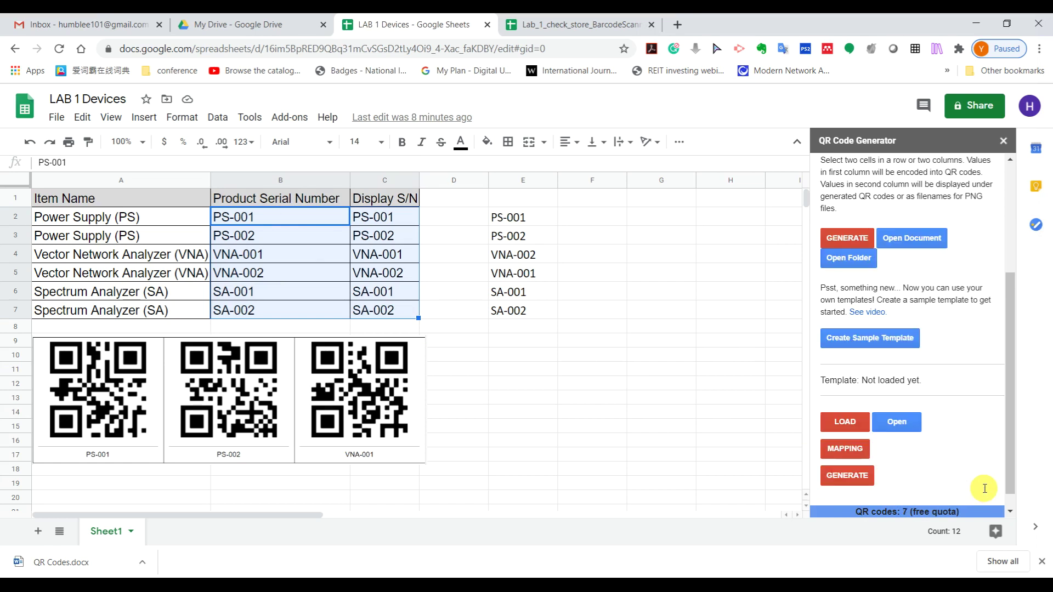
{"action": "left_click", "coordinate": [905, 238]}
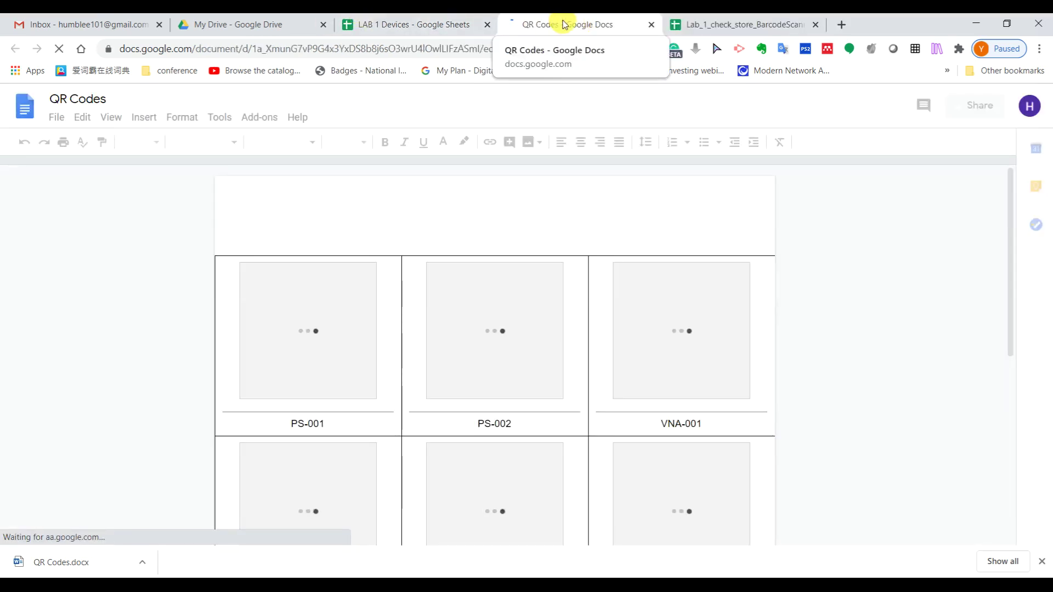
Scroll through the QR Codes document to review the six labelled codes
{"action": "scroll", "coordinate": [502, 229], "scroll_direction": "down", "scroll_amount": 5}
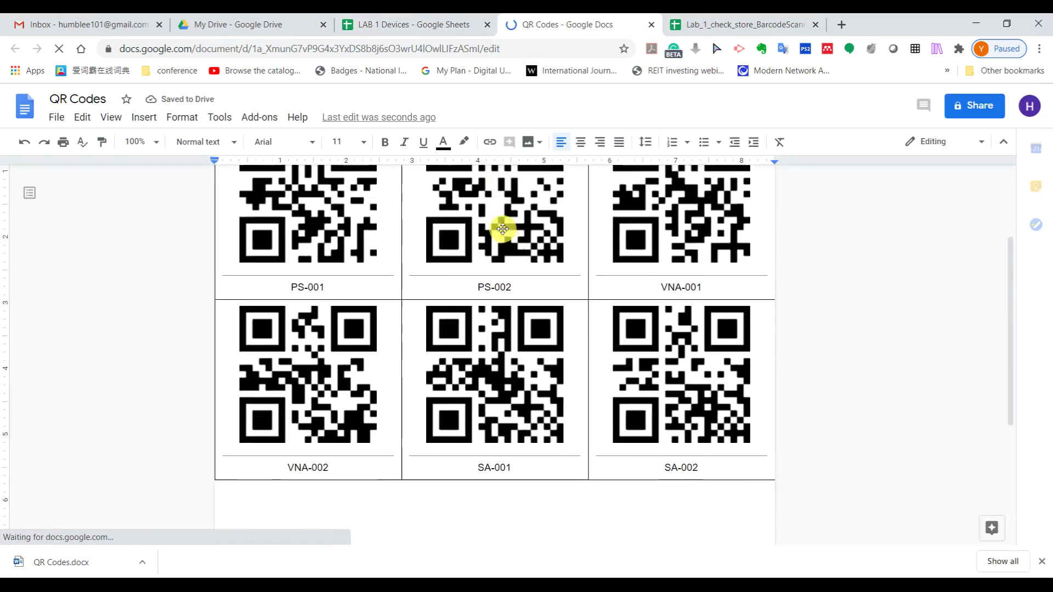
{"action": "scroll", "coordinate": [521, 258], "scroll_direction": "up", "scroll_amount": 4}
{"action": "scroll", "coordinate": [529, 265], "scroll_direction": "down", "scroll_amount": 2}
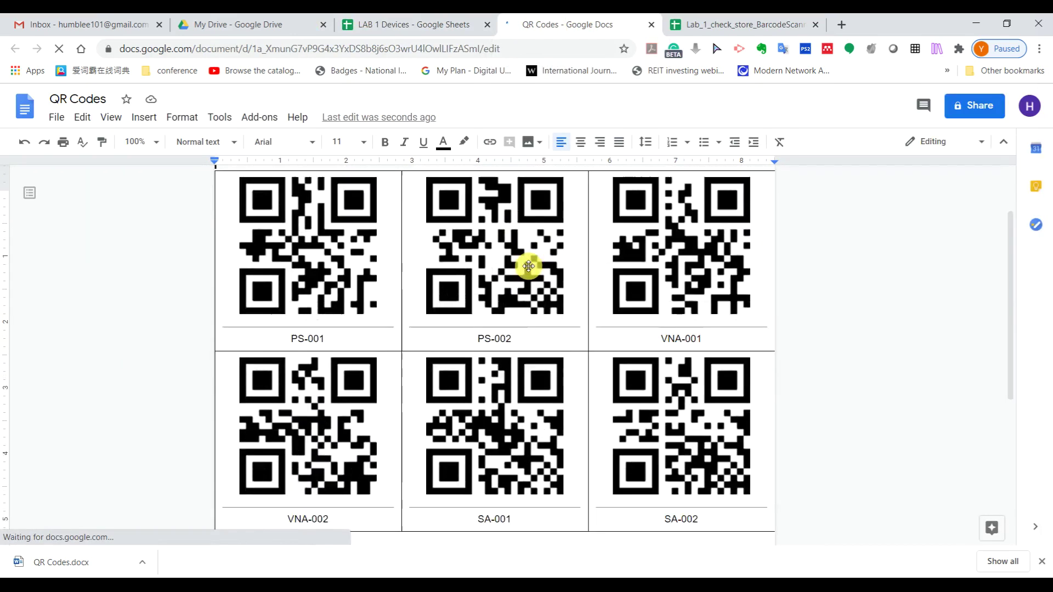
{"action": "scroll", "coordinate": [529, 265], "scroll_direction": "up", "scroll_amount": 1}
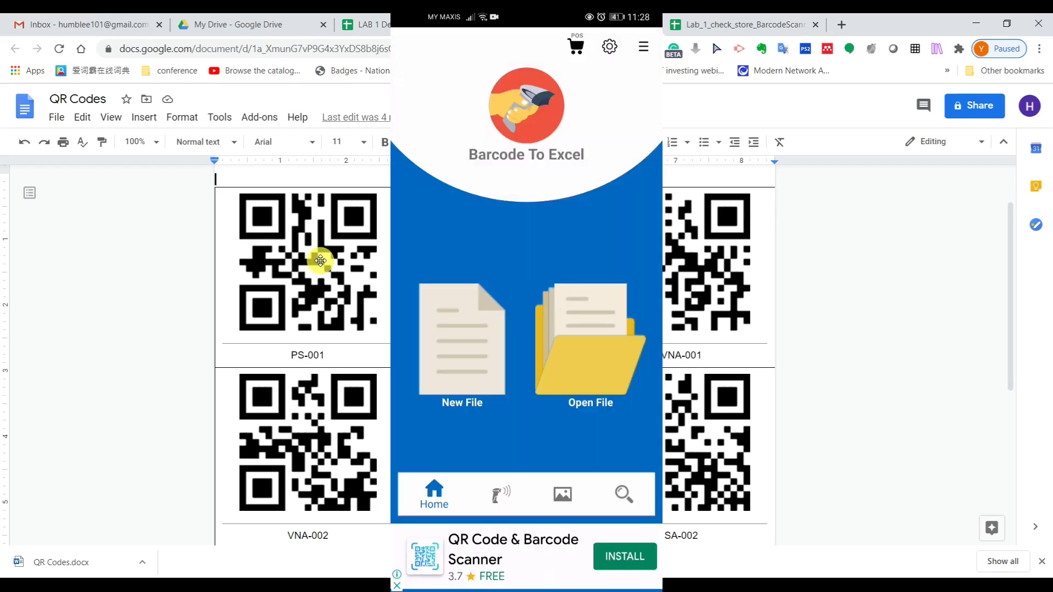
Create a new scan file named 'Lab 1 Devices', correcting the typo in the name
{"action": "left_click", "coordinate": [464, 329]}
{"action": "left_click", "coordinate": [551, 247]}
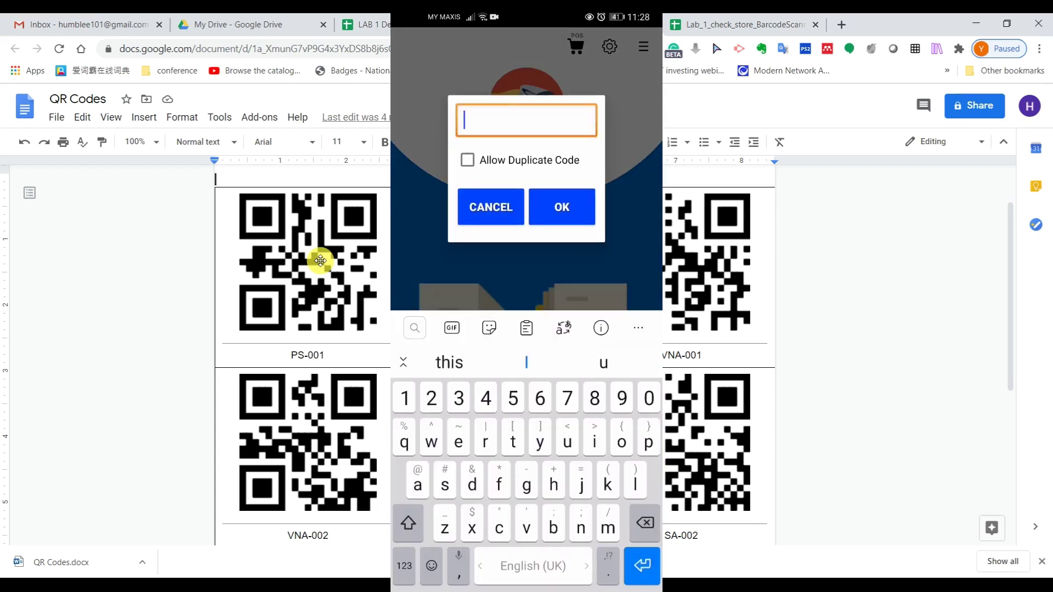
{"action": "type", "text": "Lab 1 Devic3"}
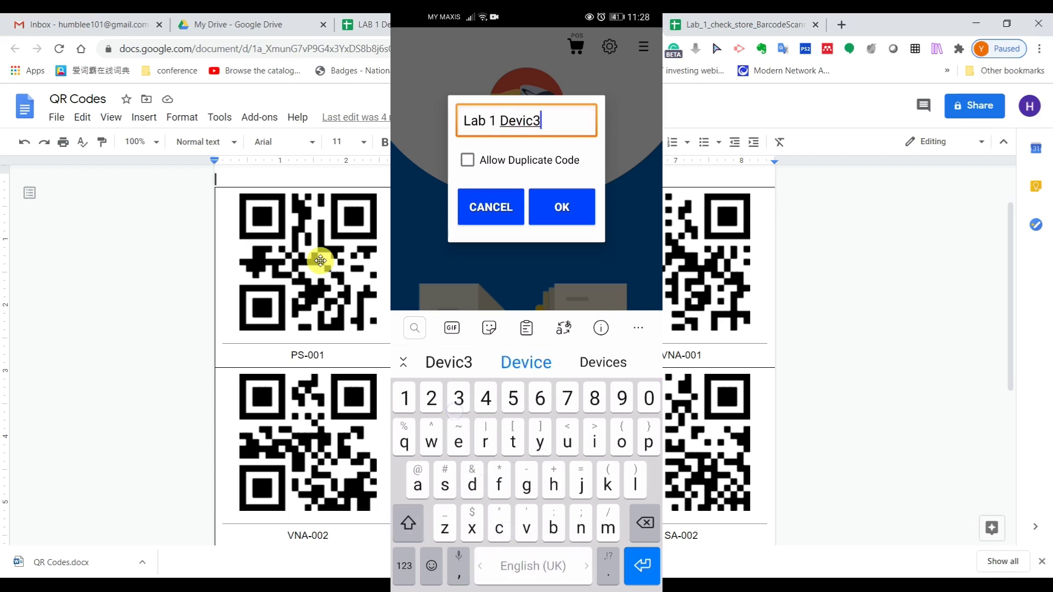
{"action": "key", "text": "BackSpace"}
{"action": "type", "text": "es"}
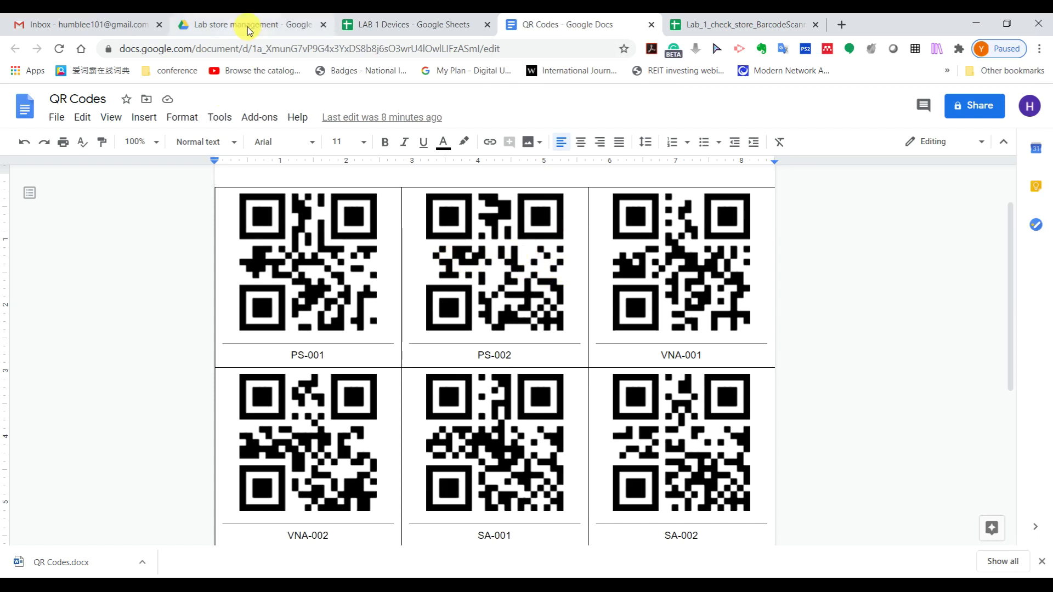
Open Lab_1_Devices_BarcodeScanner.xls from the Drive folder in Google Sheets
{"action": "left_click", "coordinate": [219, 23]}
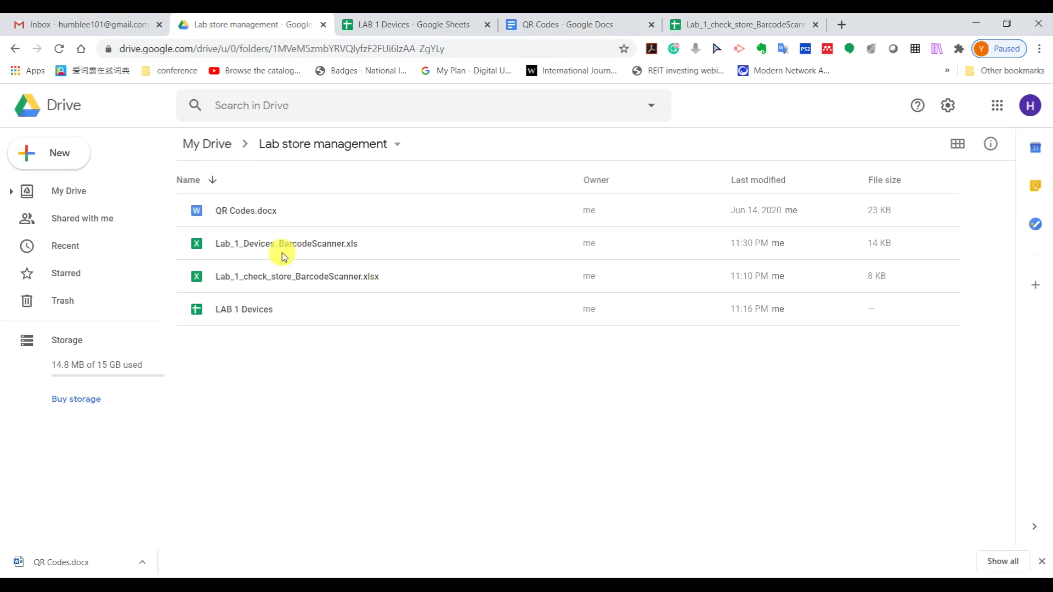
{"action": "left_click", "coordinate": [239, 248]}
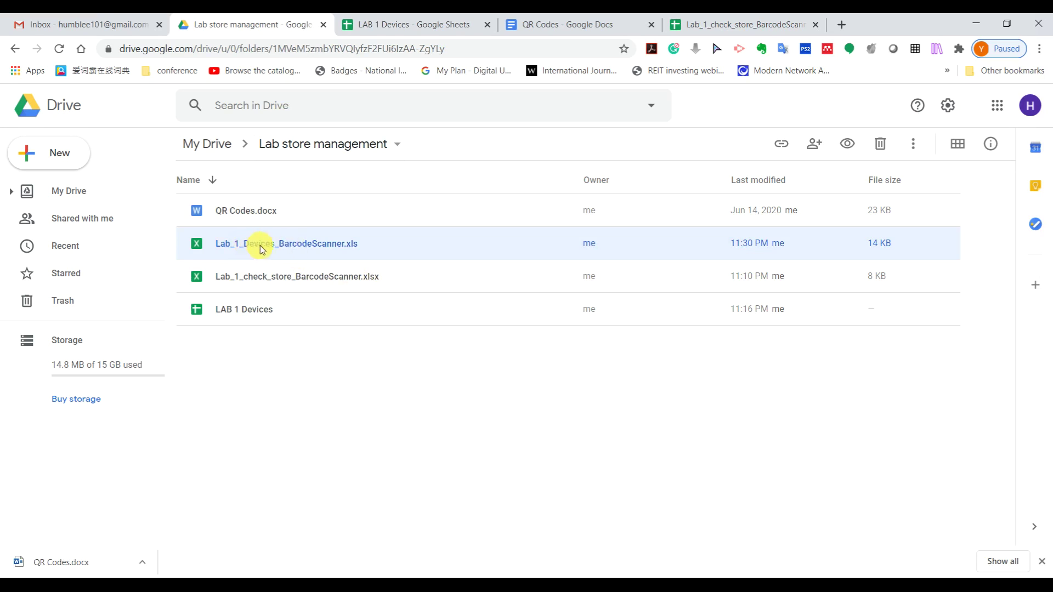
{"action": "double_click", "coordinate": [347, 247]}
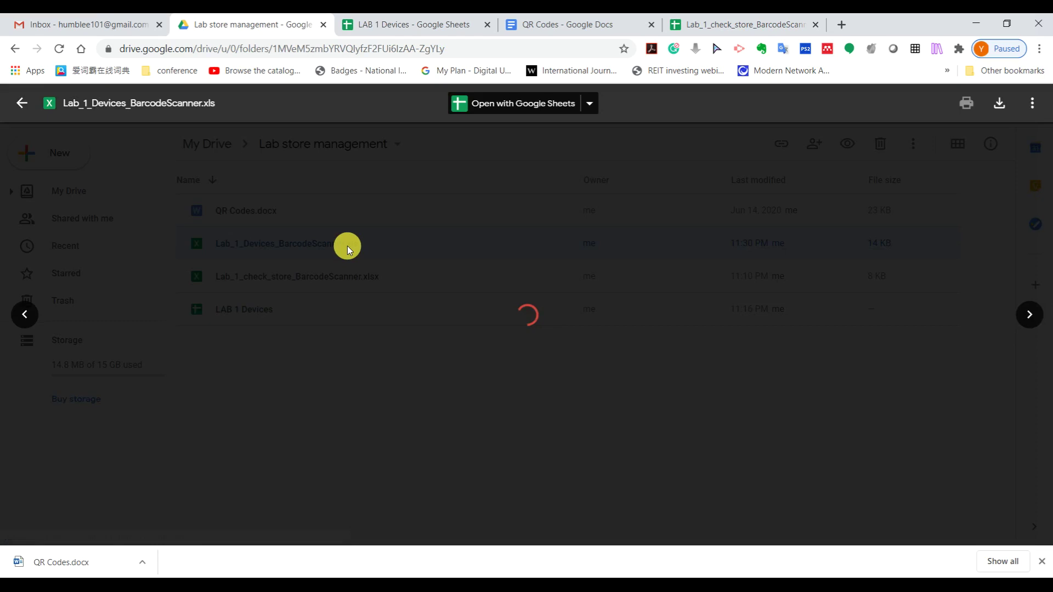
{"action": "left_click", "coordinate": [519, 104]}
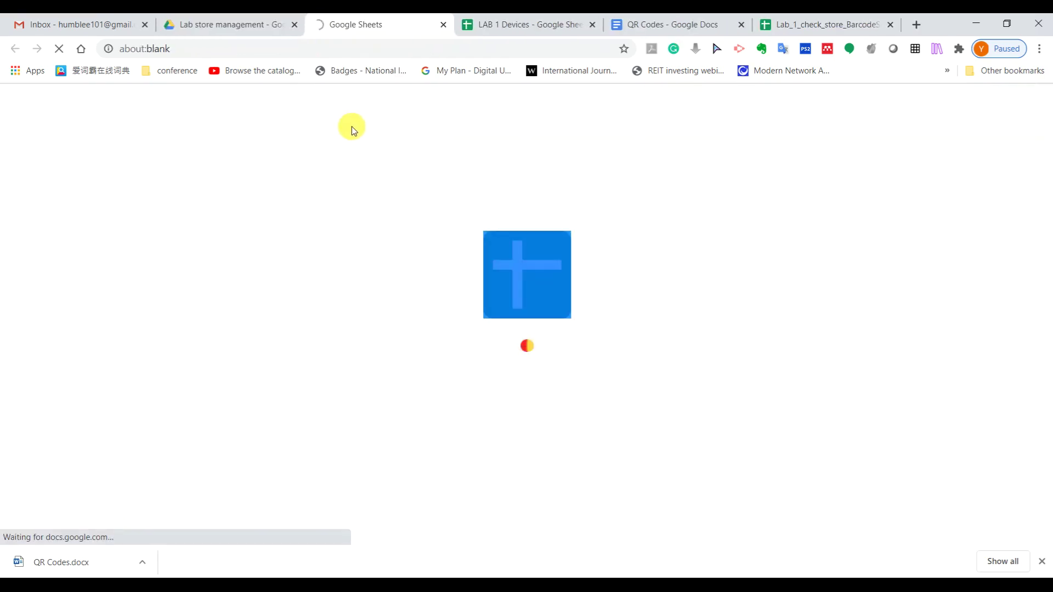
Widen column A and copy the TIME and CODE data A1:B7
{"action": "left_click_drag", "start_coordinate": [69, 179], "coordinate": [133, 181]}
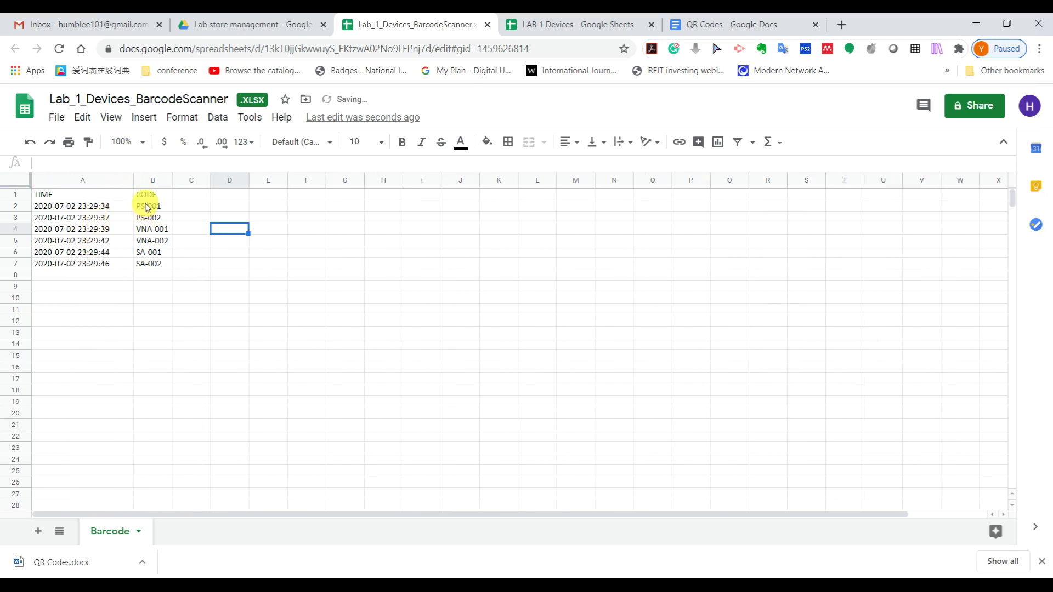
{"action": "key", "text": "ctrl+a"}
{"action": "key", "text": "ctrl+c"}
{"action": "left_click", "coordinate": [176, 298]}
{"action": "left_click_drag", "start_coordinate": [80, 198], "coordinate": [153, 265]}
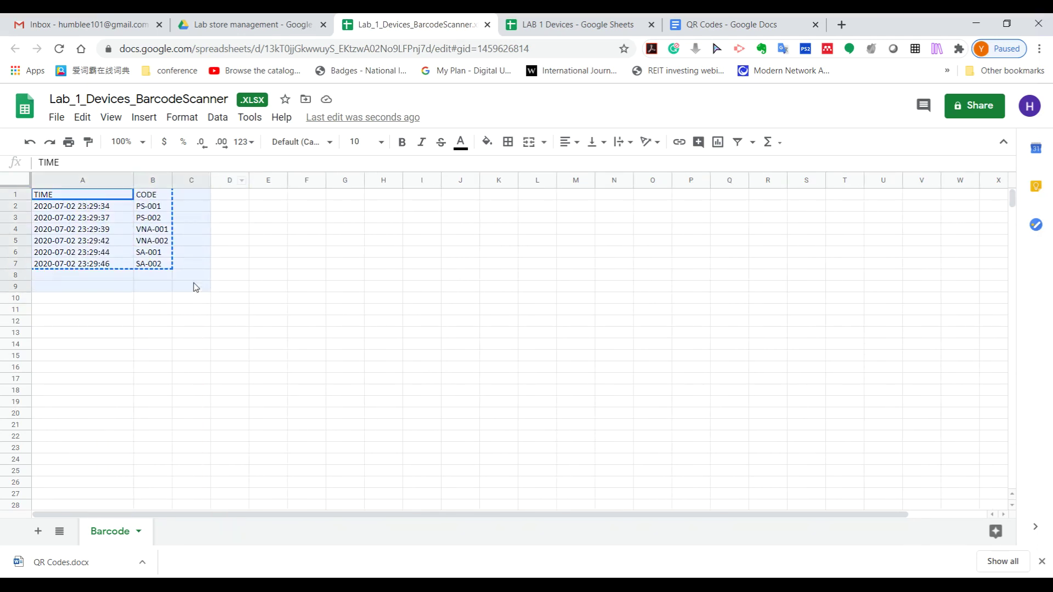
Paste the scanned TIME and CODE data at E1 of LAB 1 Devices and widen column E
{"action": "left_click", "coordinate": [540, 26]}
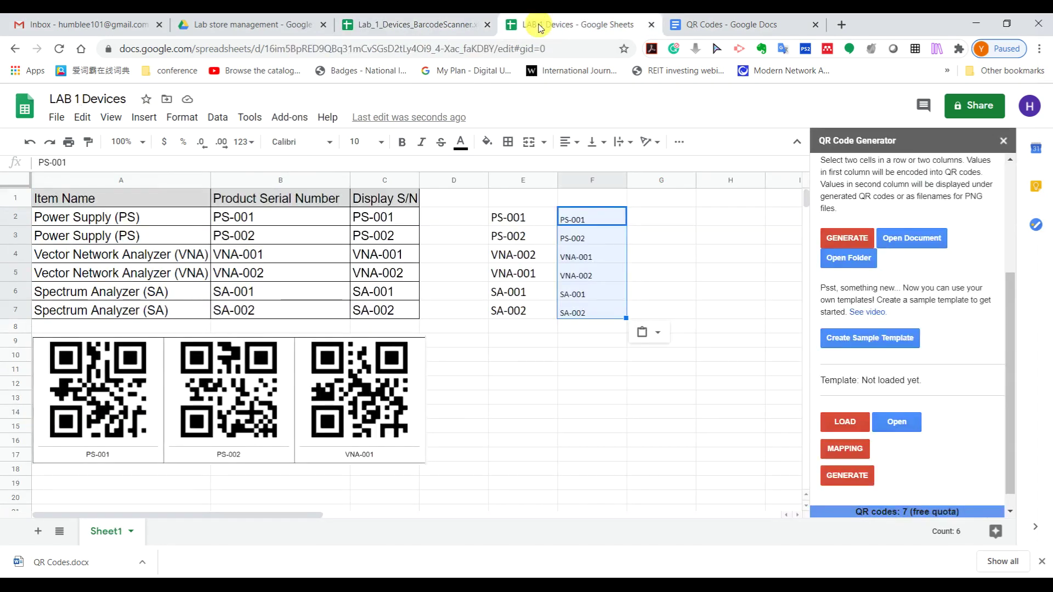
{"action": "left_click", "coordinate": [502, 199]}
{"action": "key", "text": "ctrl+v"}
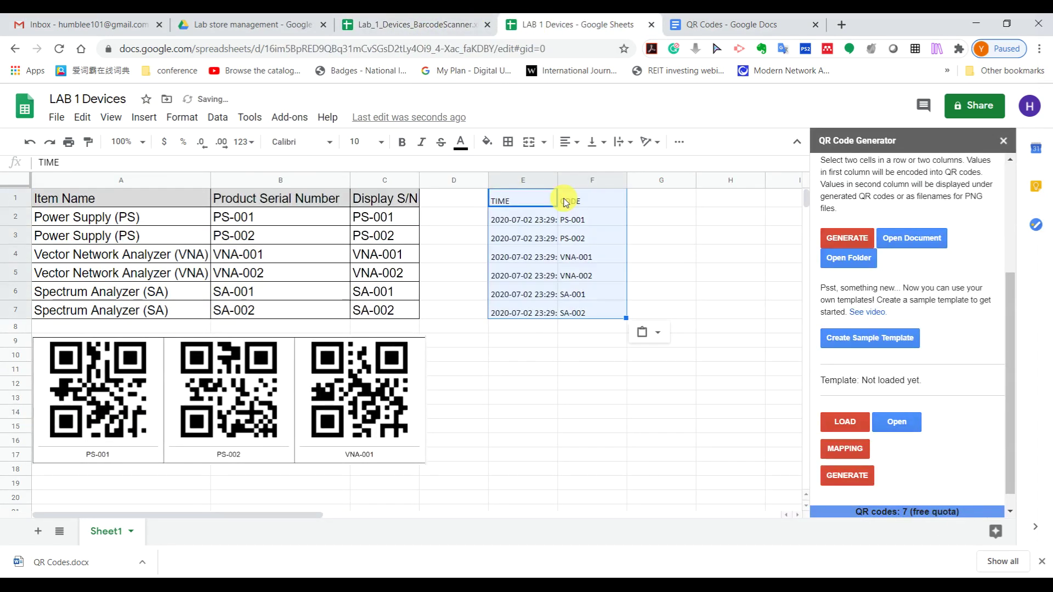
{"action": "left_click", "coordinate": [687, 311]}
{"action": "left_click_drag", "start_coordinate": [557, 181], "coordinate": [582, 181]}
{"action": "left_click", "coordinate": [603, 219]}
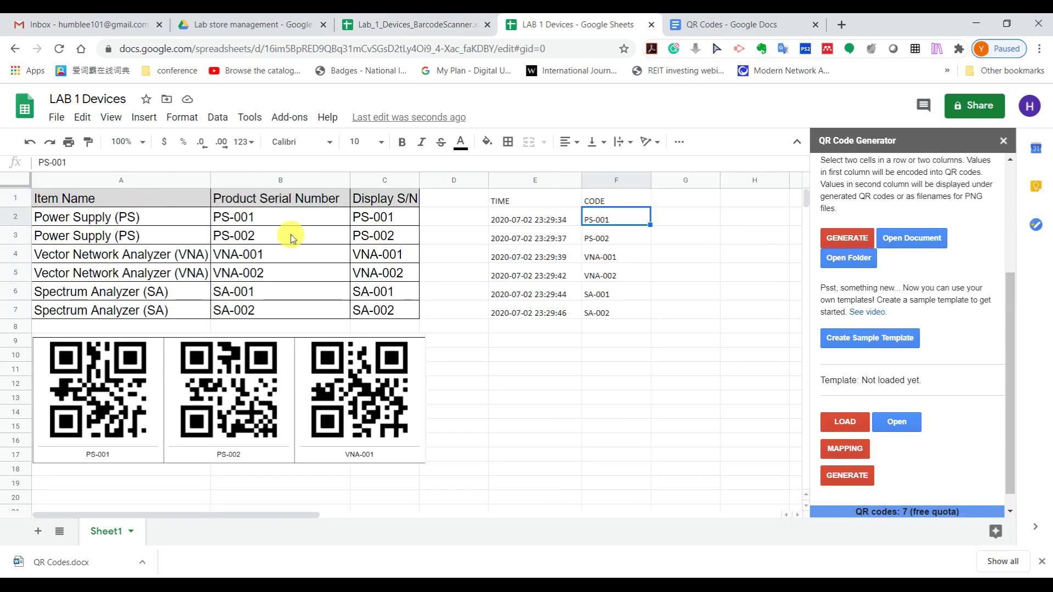